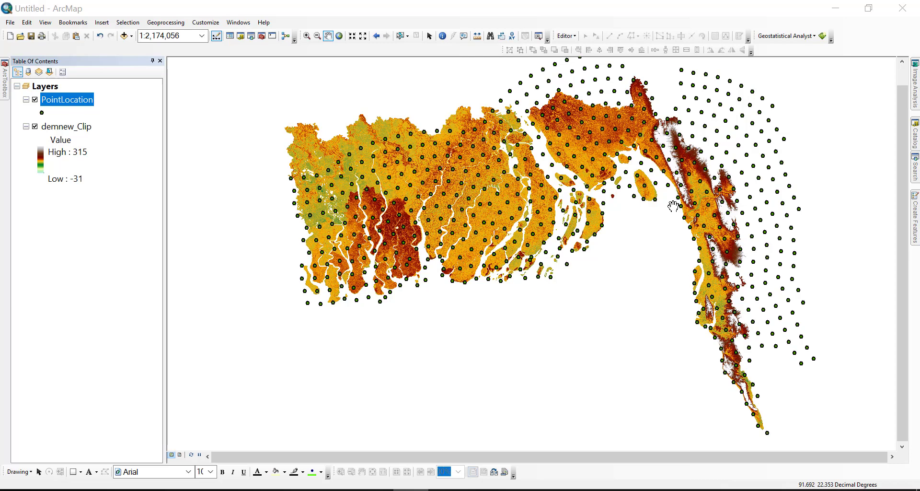
Step: Check in the Extensions settings that the Spatial Analyst extension is enabled
click(207, 24)
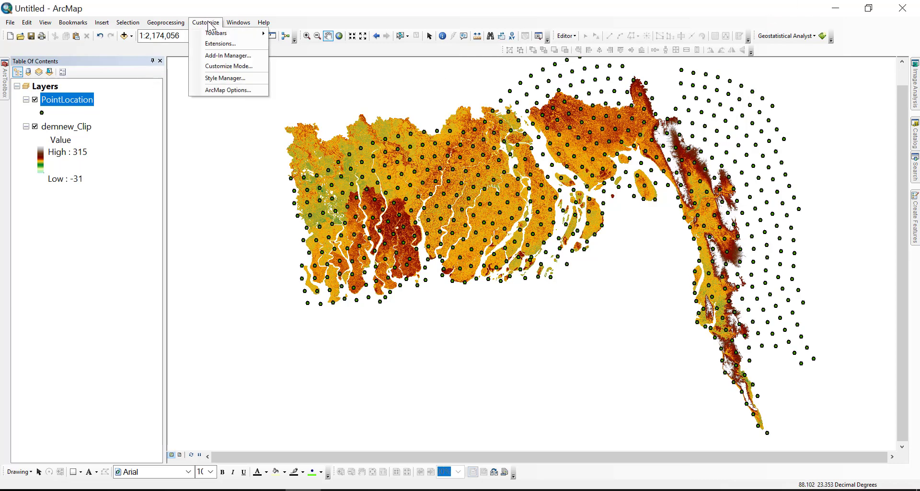
click(238, 45)
click(393, 179)
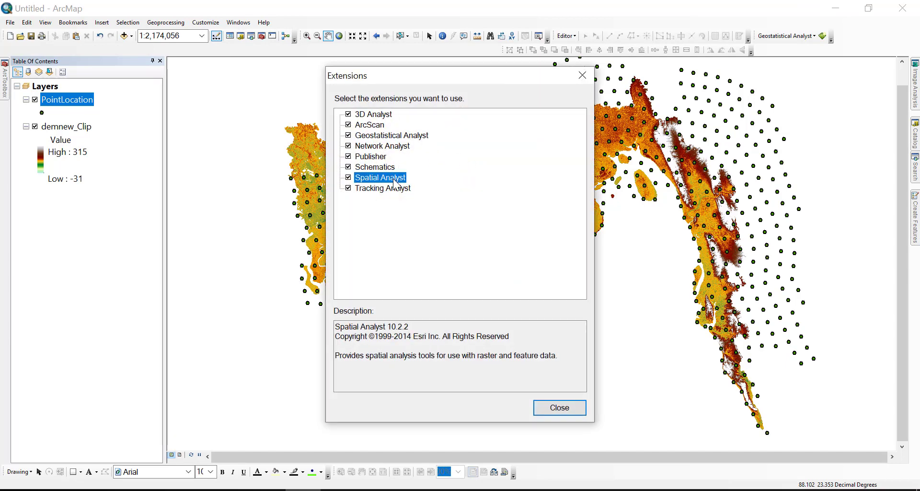
click(559, 408)
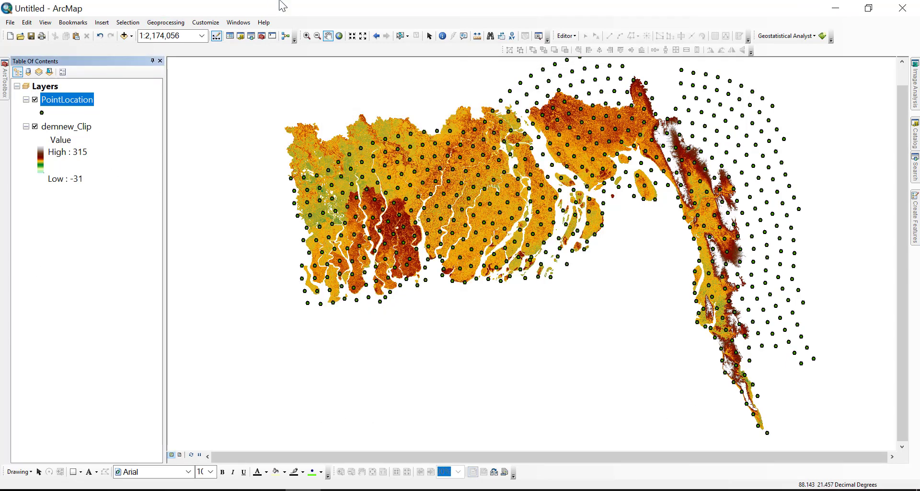
Step: Open the Extract Values to Points tool from the Extraction toolset of the Spatial Analyst Tools
click(261, 36)
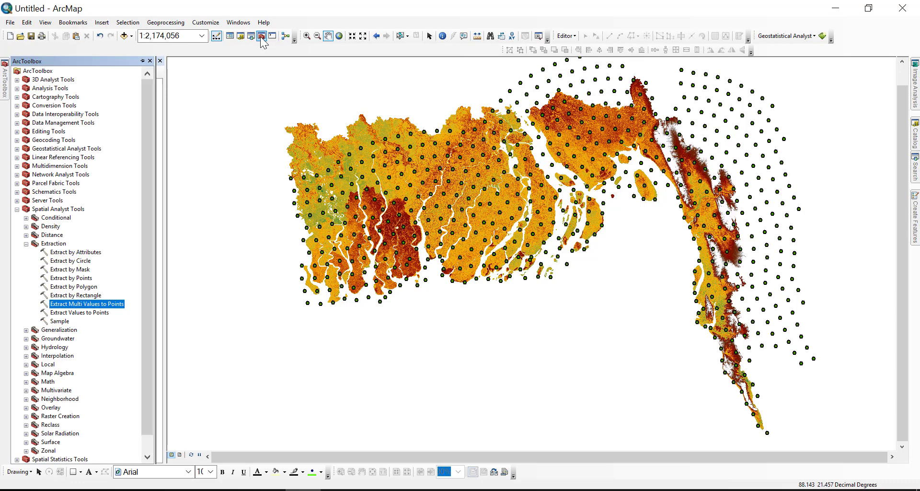
click(17, 209)
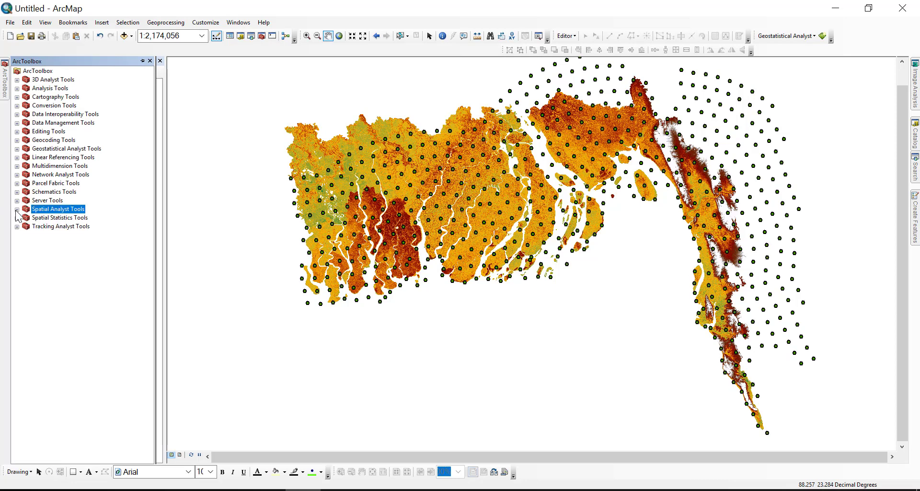
click(17, 210)
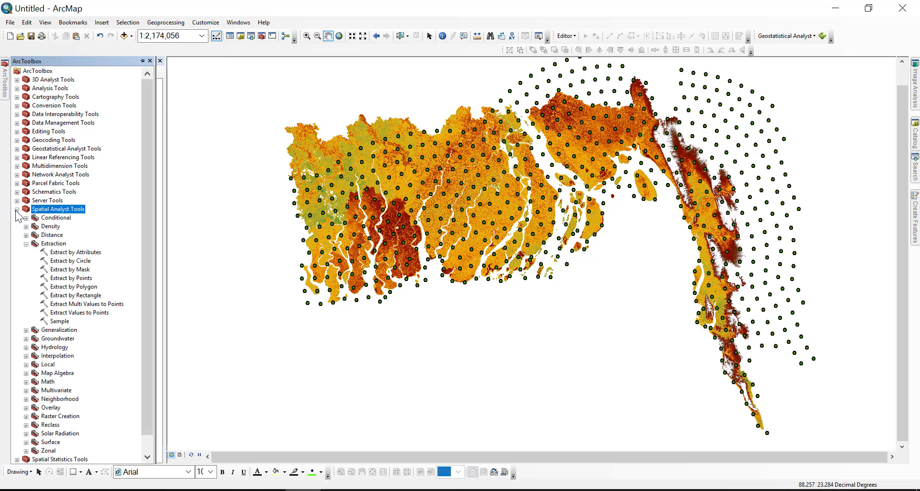
click(54, 245)
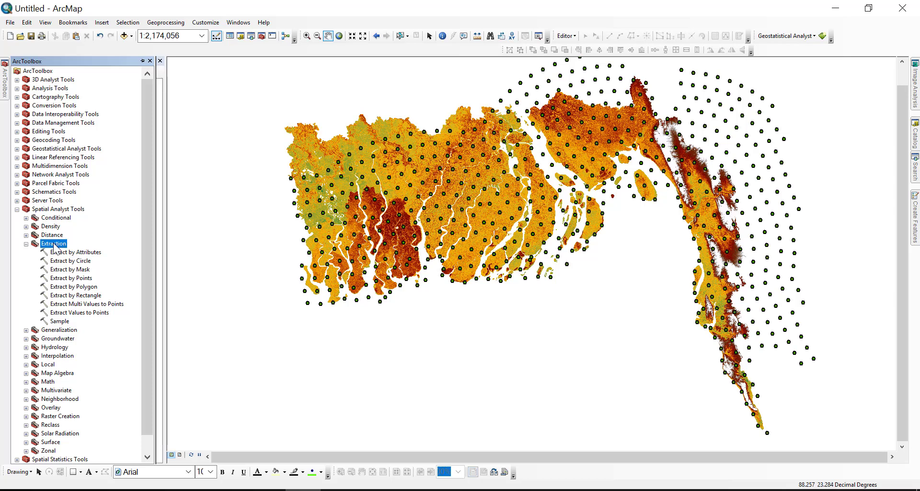
click(76, 312)
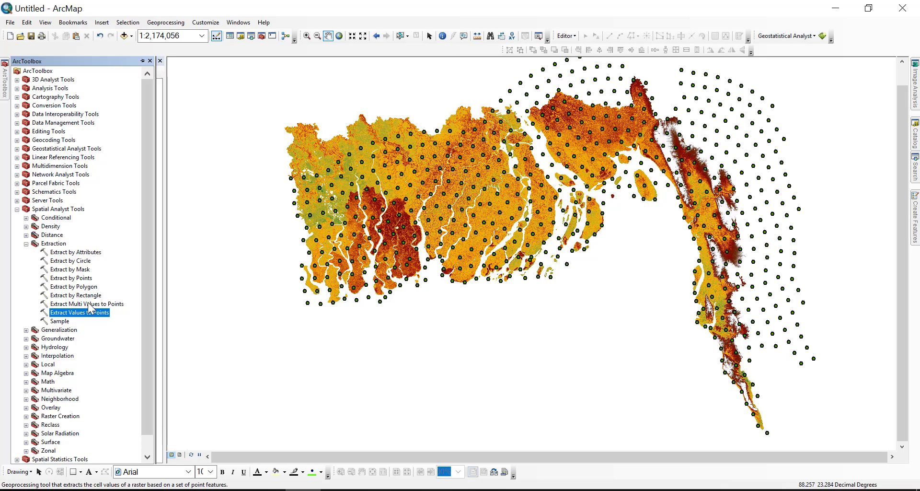
click(88, 303)
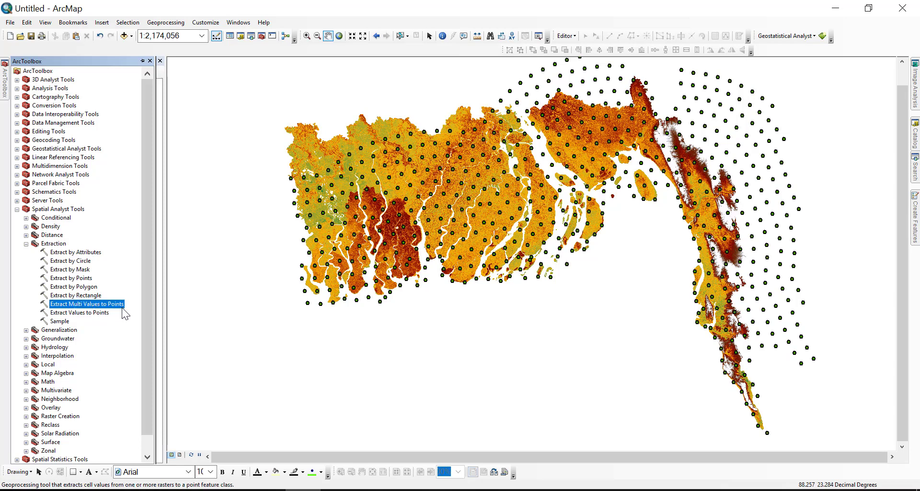
click(82, 314)
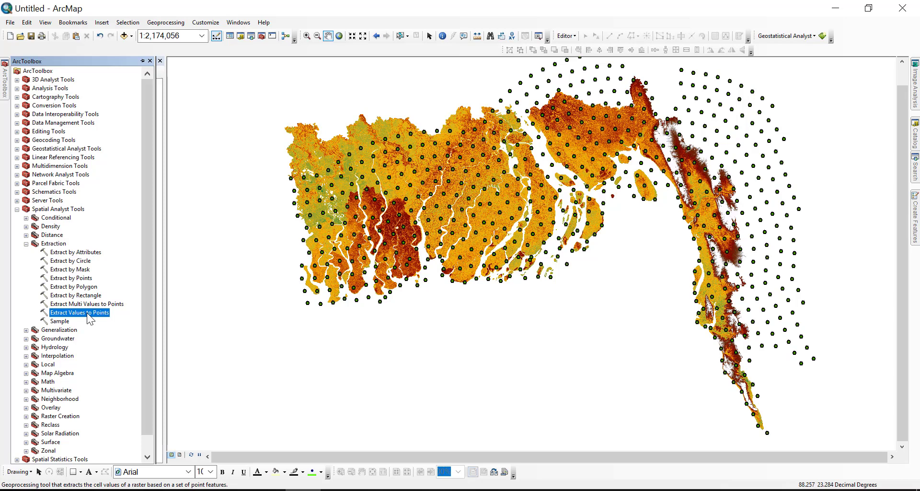
double_click(87, 313)
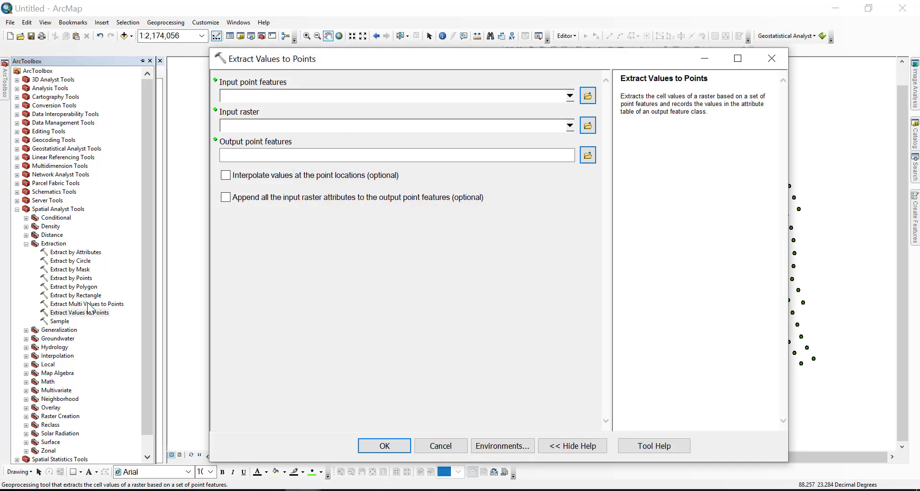
drag(312, 61, 346, 69)
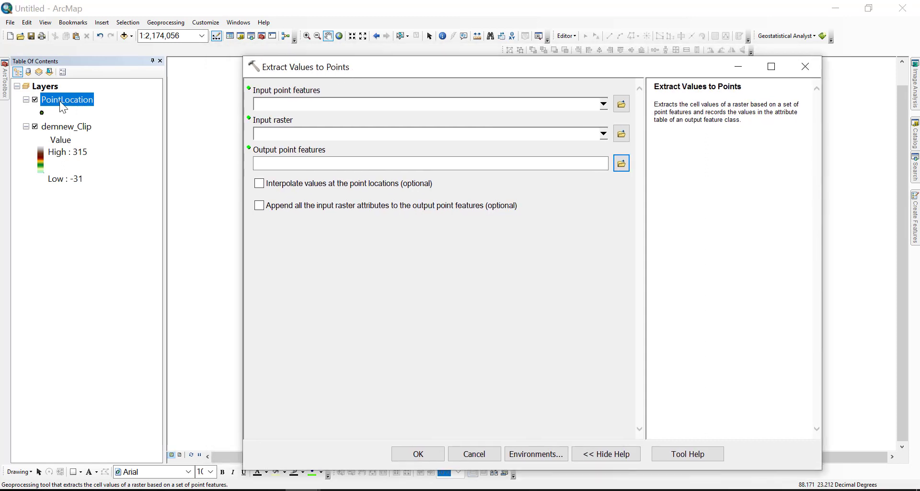
Step: Set PointLocation as the input point features and demnew_Clip as the input raster for the extraction
drag(59, 99, 322, 107)
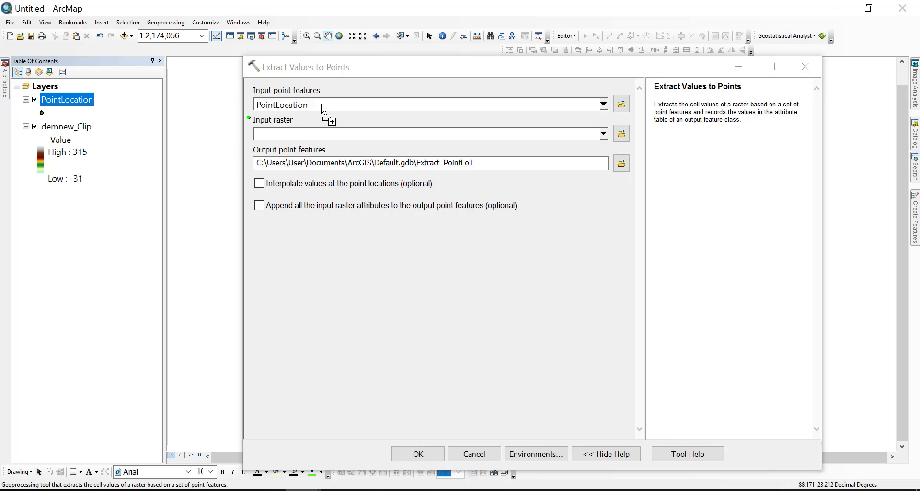
click(272, 134)
drag(52, 128, 317, 140)
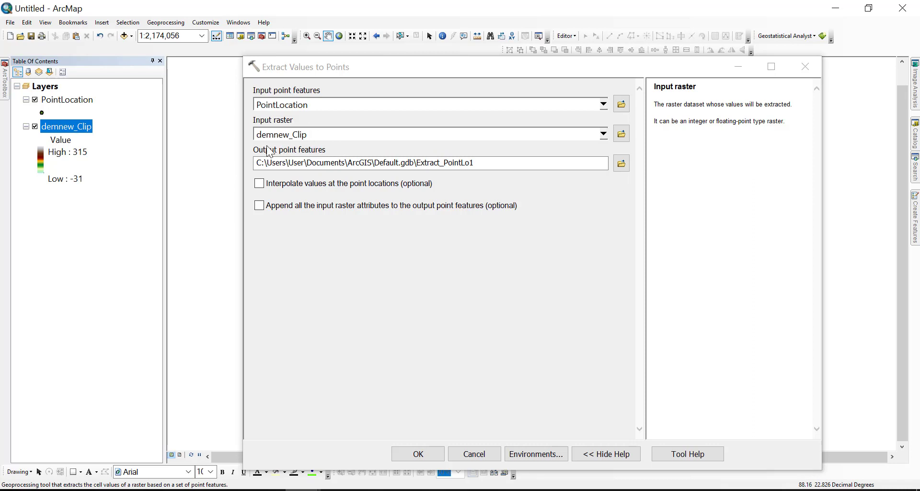
click(324, 71)
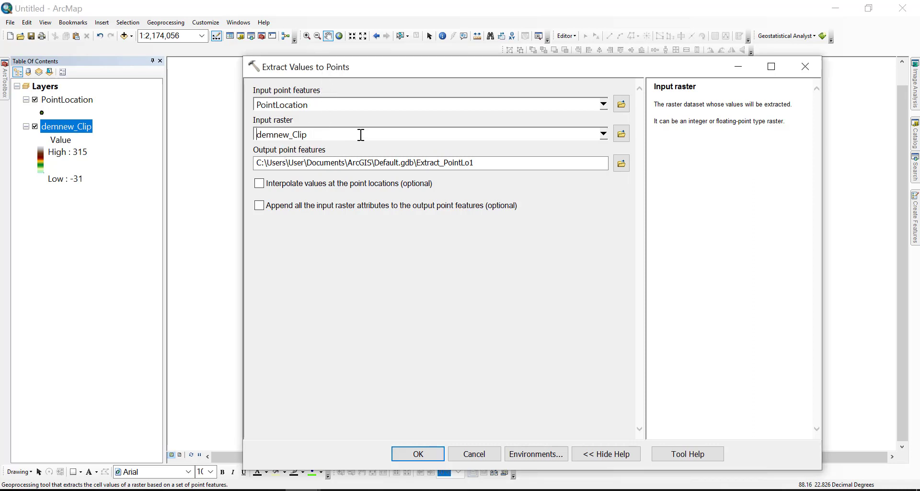
click(329, 139)
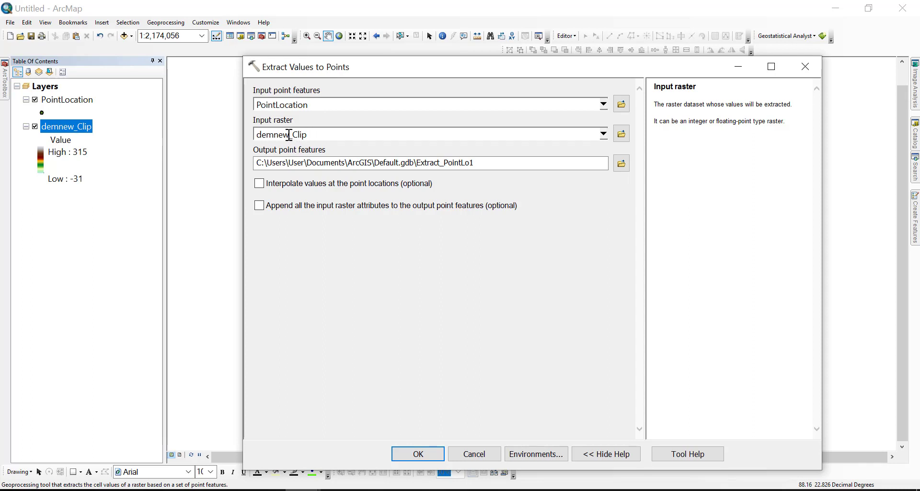
drag(290, 135, 316, 135)
click(316, 135)
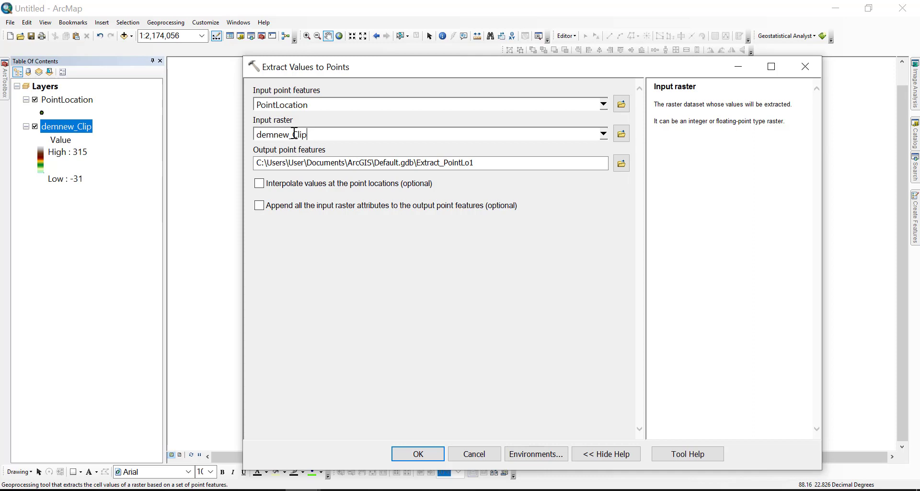
Step: View the parameters of the Extract Multi Values to Points tool for comparison and close it without running it
click(4, 84)
double_click(94, 303)
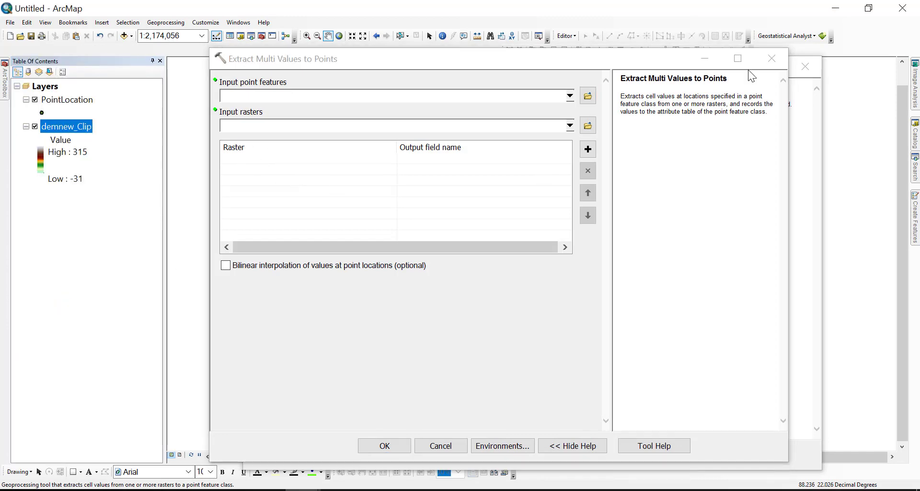
click(772, 58)
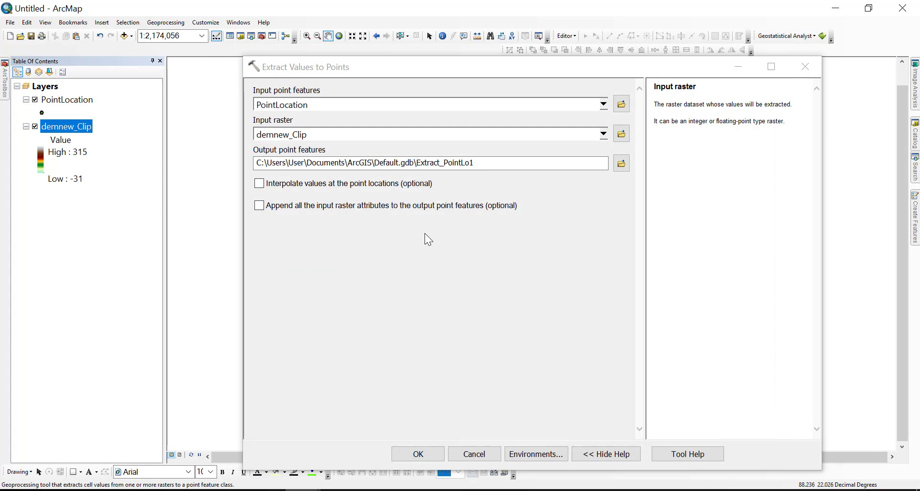
Step: Name the output point features Elevation in Tutorial.gdb and run the Extract Values to Points tool
click(446, 163)
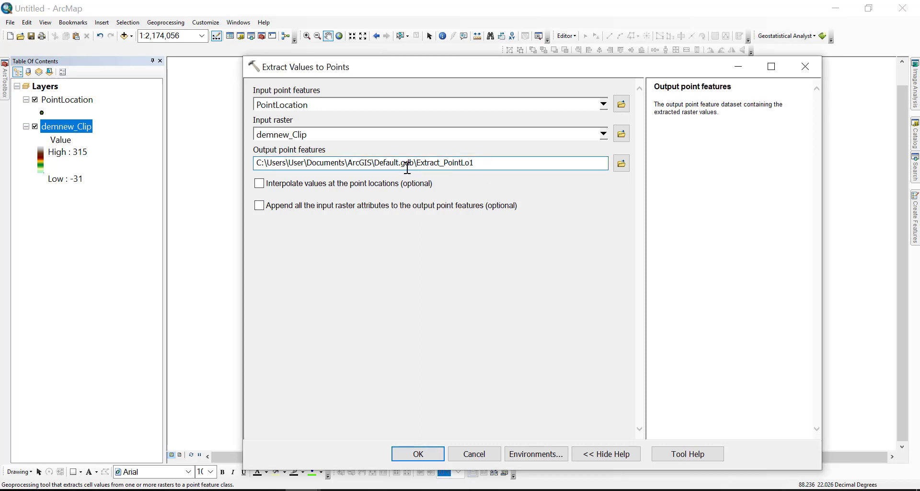
click(622, 163)
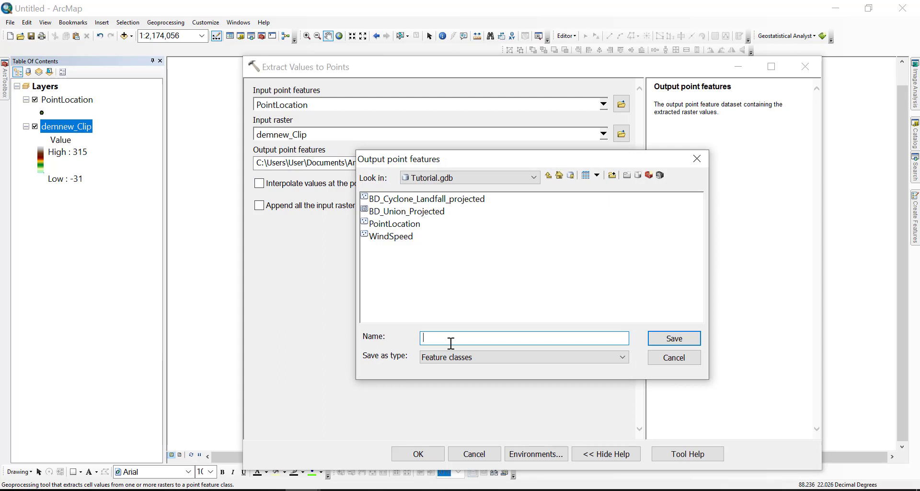
text(Elevation)
click(675, 338)
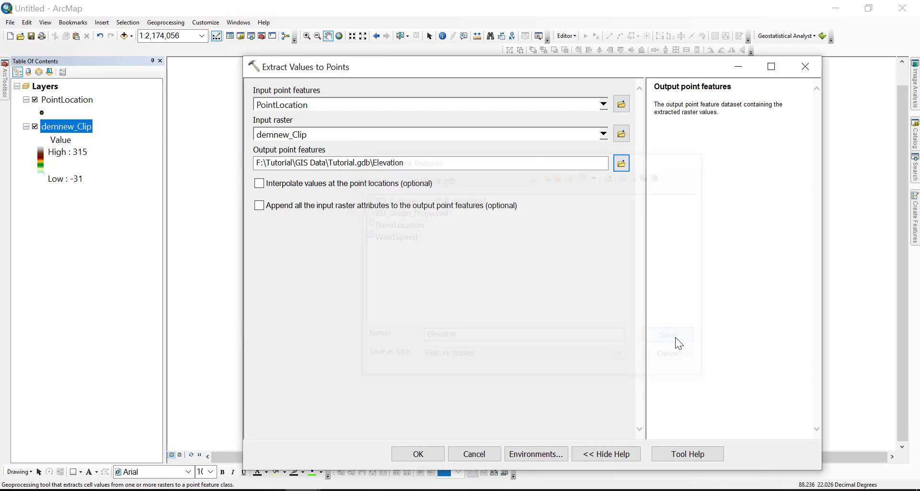
click(422, 453)
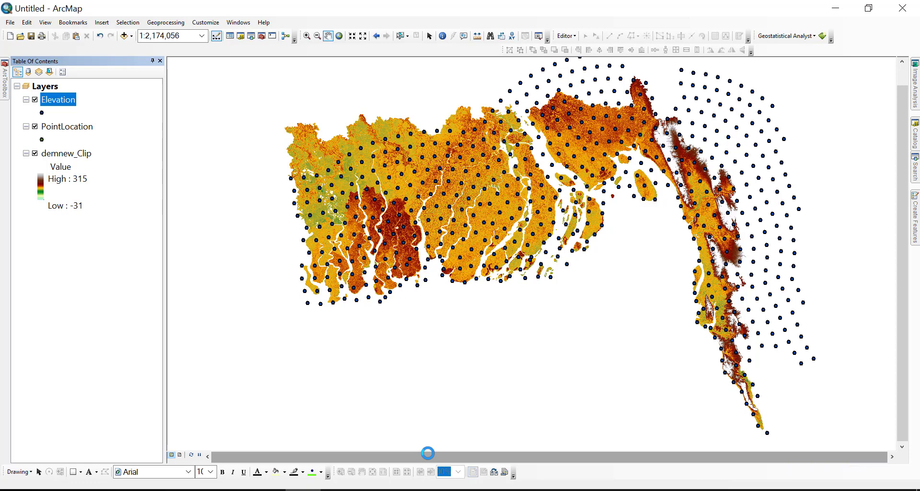
Step: Hide the PointLocation layer and open the attribute table of the Elevation layer
click(35, 126)
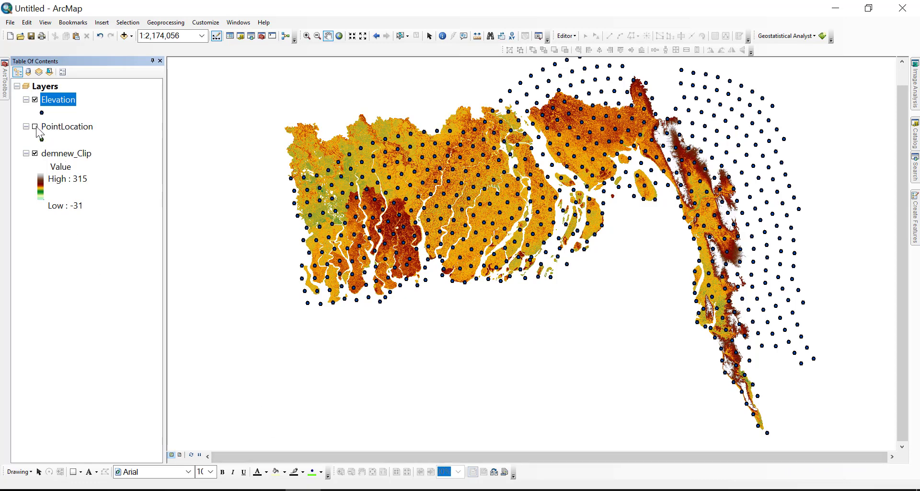
right_click(72, 103)
click(92, 128)
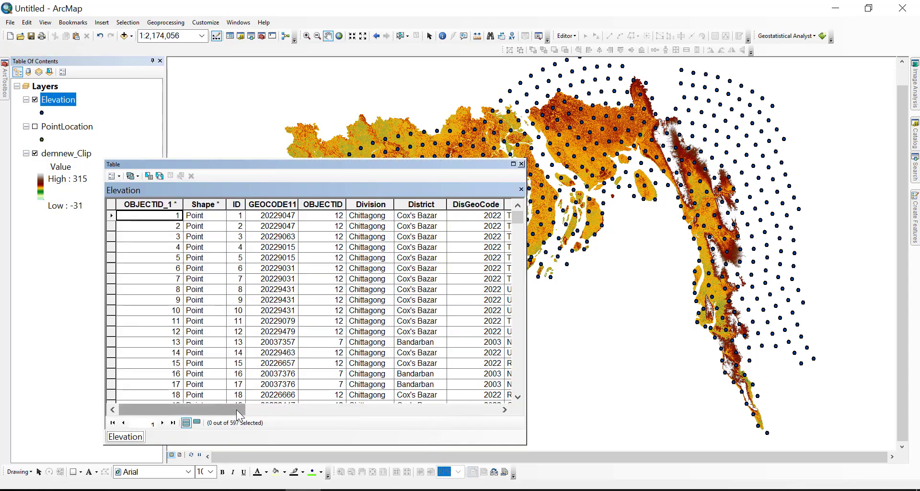
Step: Examine the extracted raster values in the RASTERVALU field at the end of the Elevation table
drag(237, 410, 489, 410)
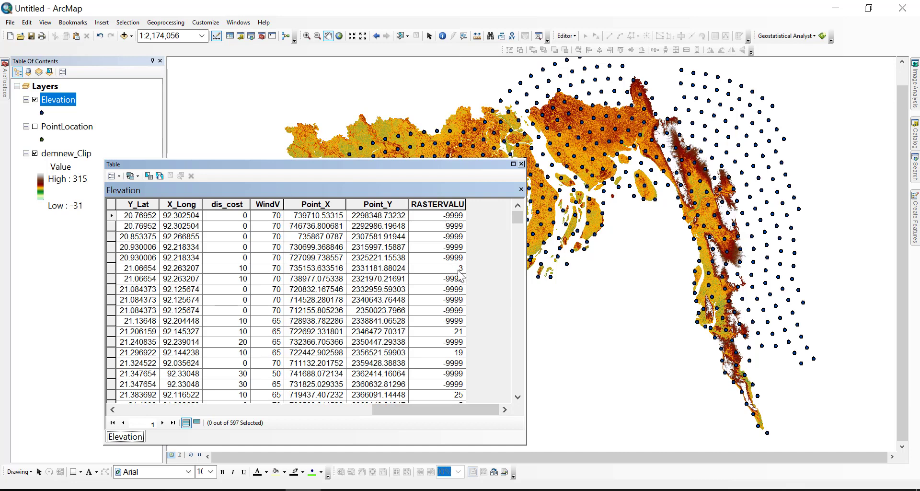
click(434, 205)
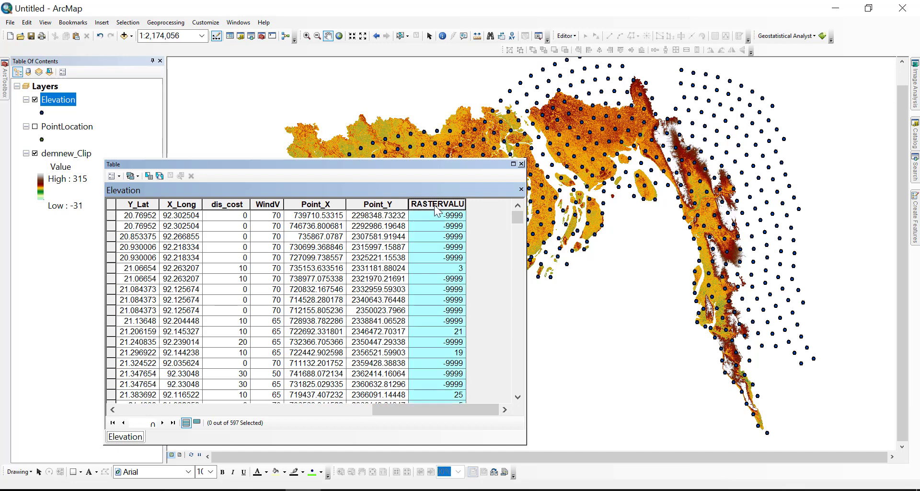
click(439, 267)
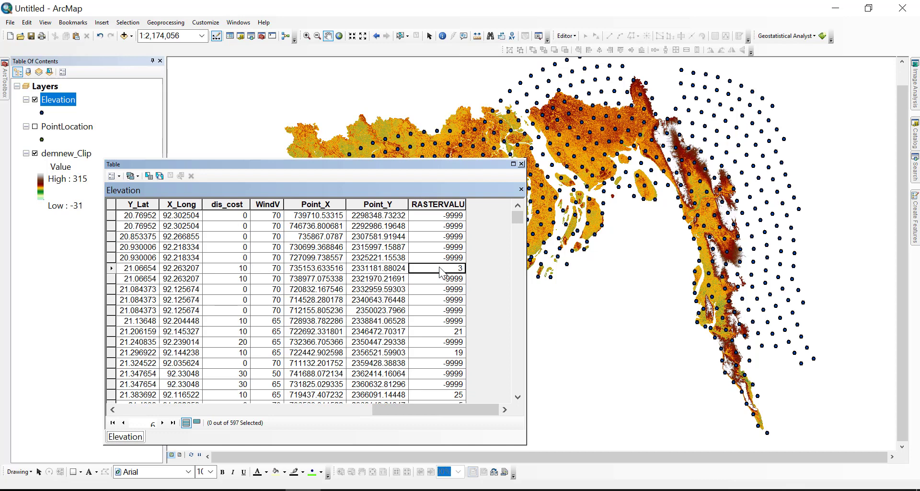
click(433, 219)
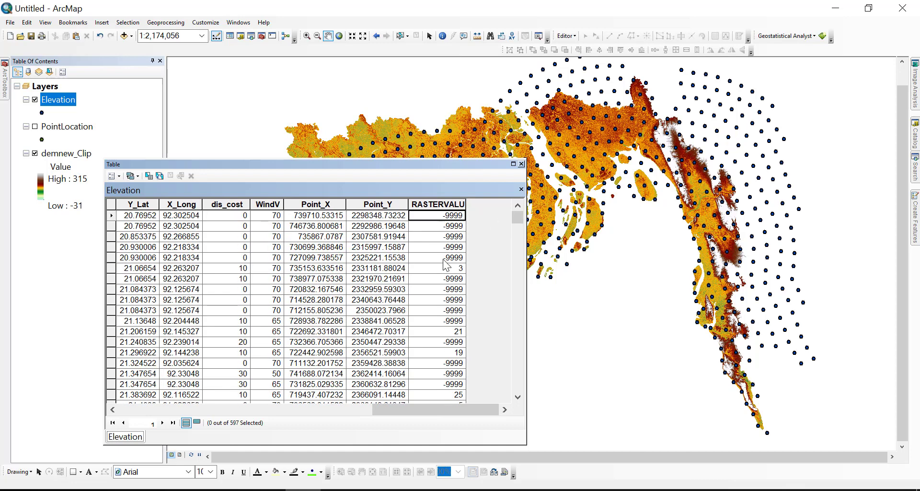
Step: Sort the Elevation table by RASTERVALU in descending order, review the values and close the table
click(432, 203)
double_click(431, 203)
double_click(432, 203)
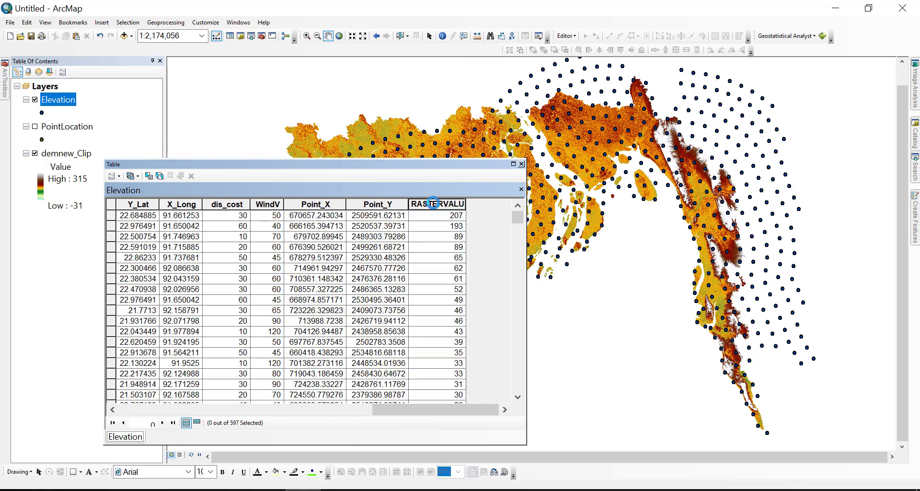
click(438, 227)
scroll(441, 289, down, 20)
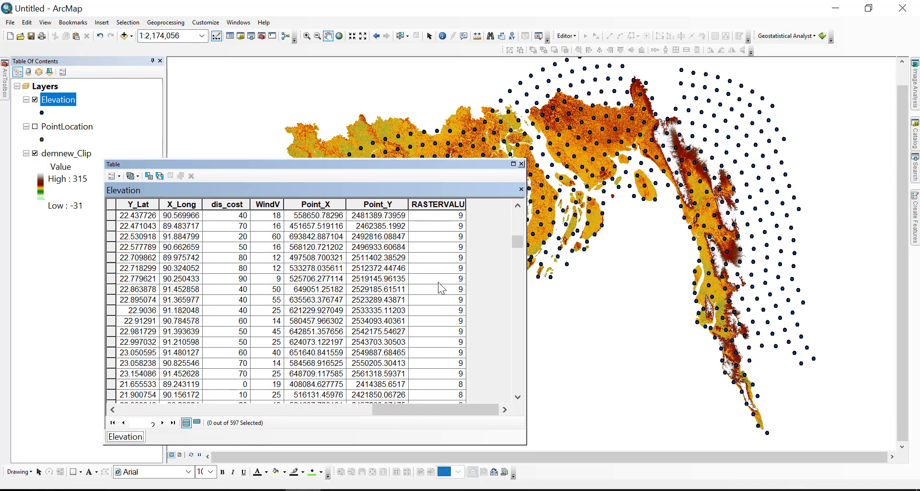
scroll(441, 289, up, 20)
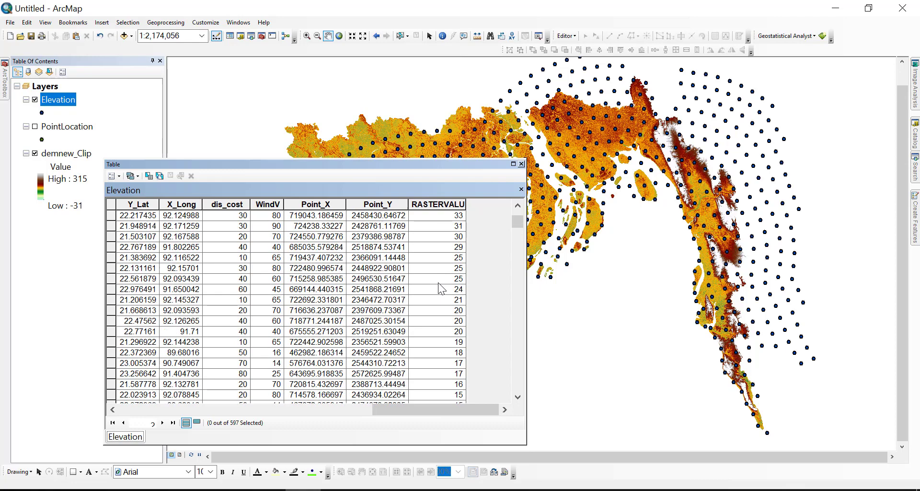
click(522, 164)
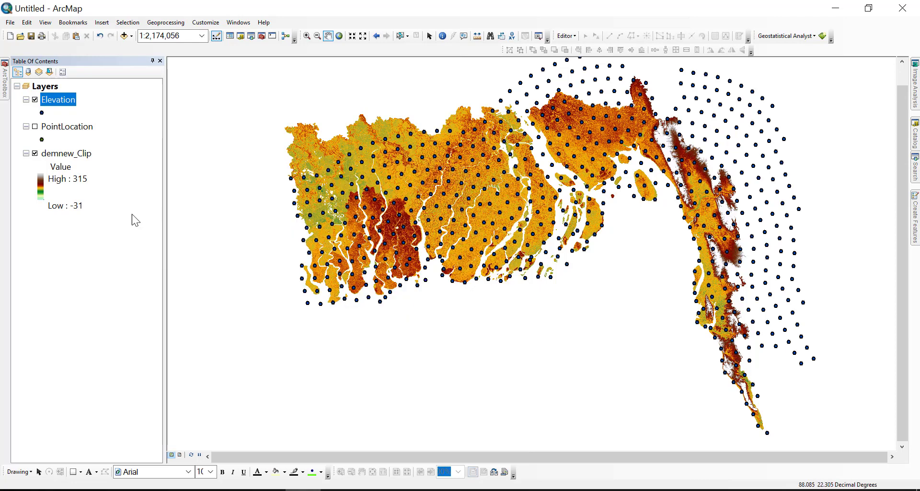
Step: Build the definition query RASTERVALU >=0 for the Elevation layer
click(54, 97)
double_click(53, 97)
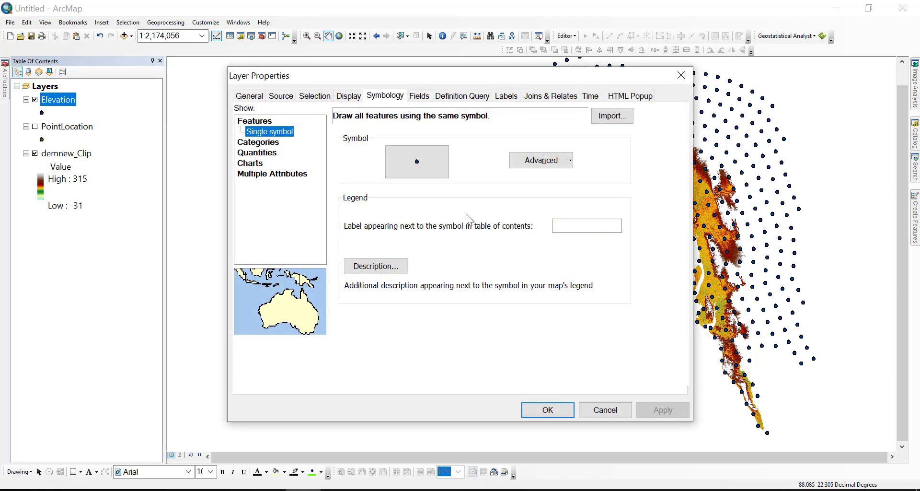
click(261, 153)
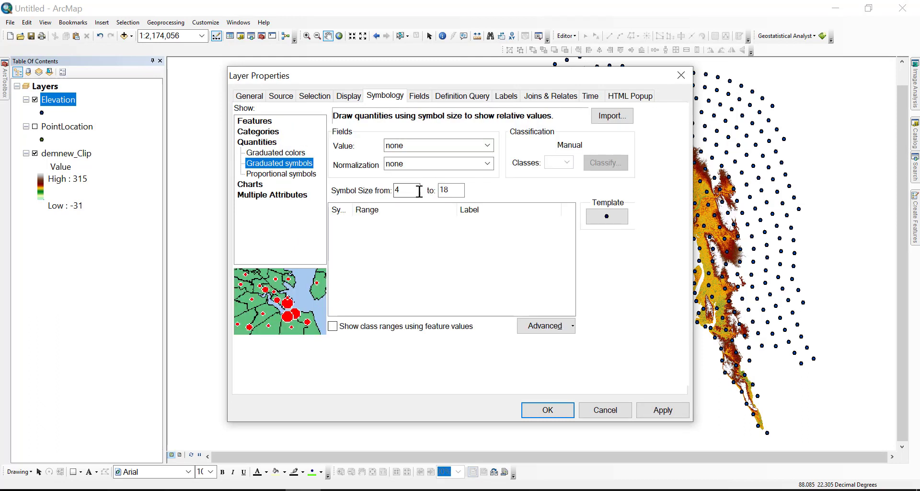
click(467, 99)
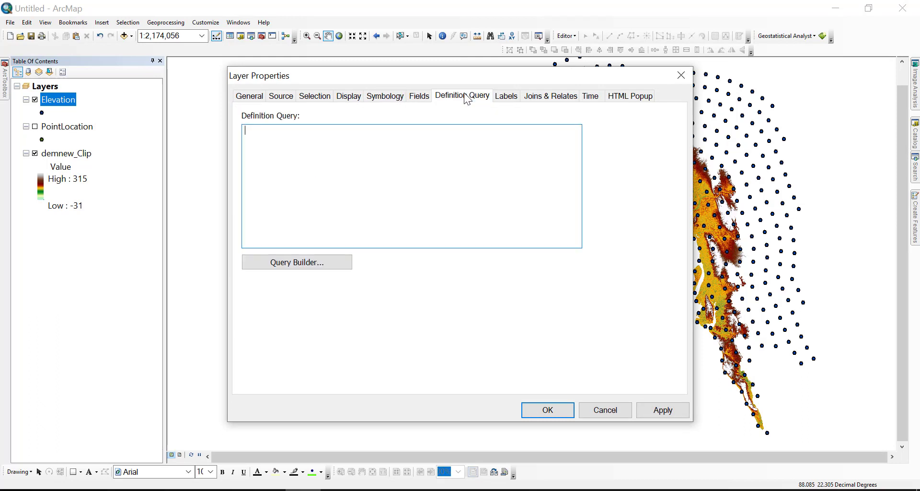
click(329, 265)
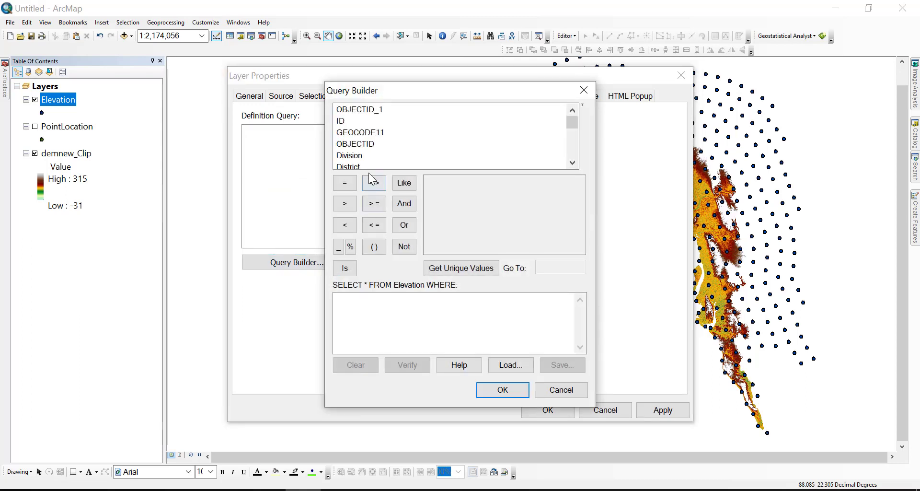
drag(573, 124, 569, 154)
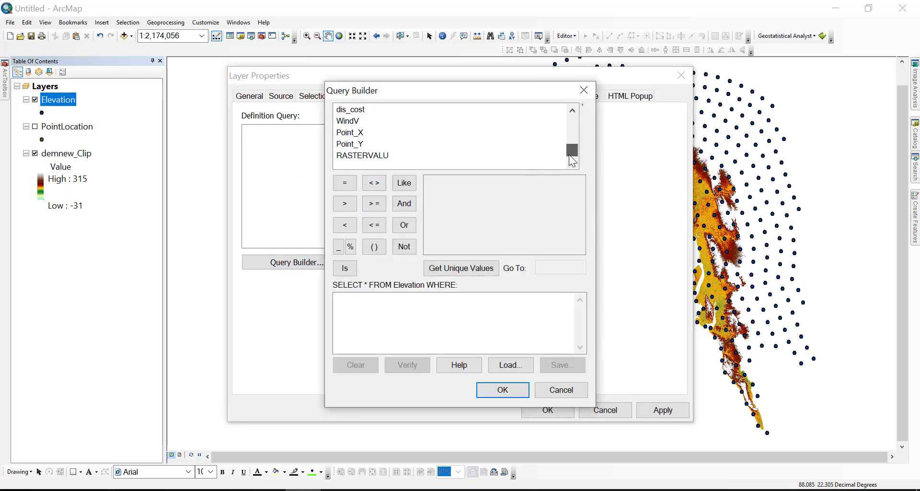
double_click(363, 156)
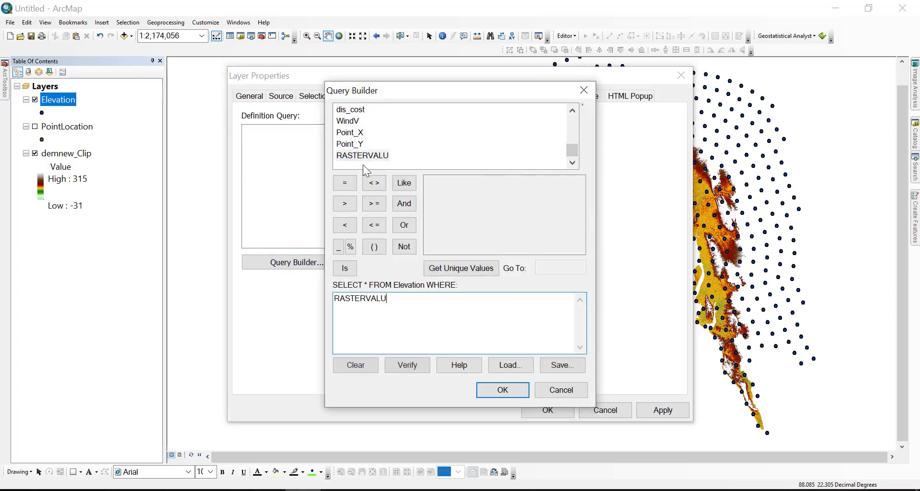
click(375, 204)
text(0)
click(510, 392)
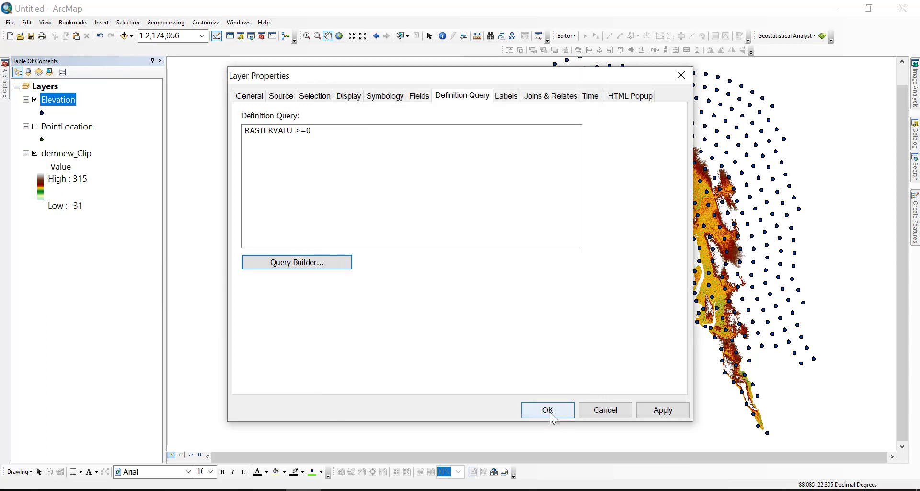
Step: Symbolize the Elevation layer with graduated symbols based on the RASTERVALU field and apply the layer properties
click(386, 97)
click(411, 149)
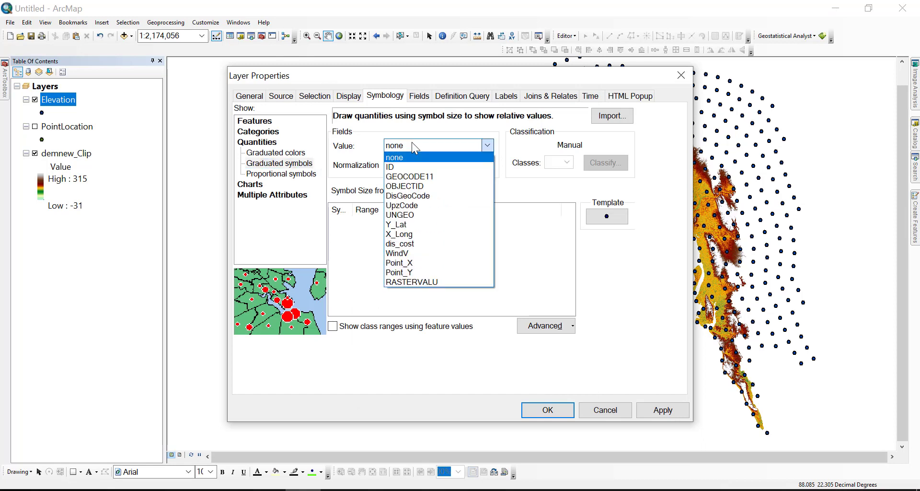
click(436, 278)
click(384, 242)
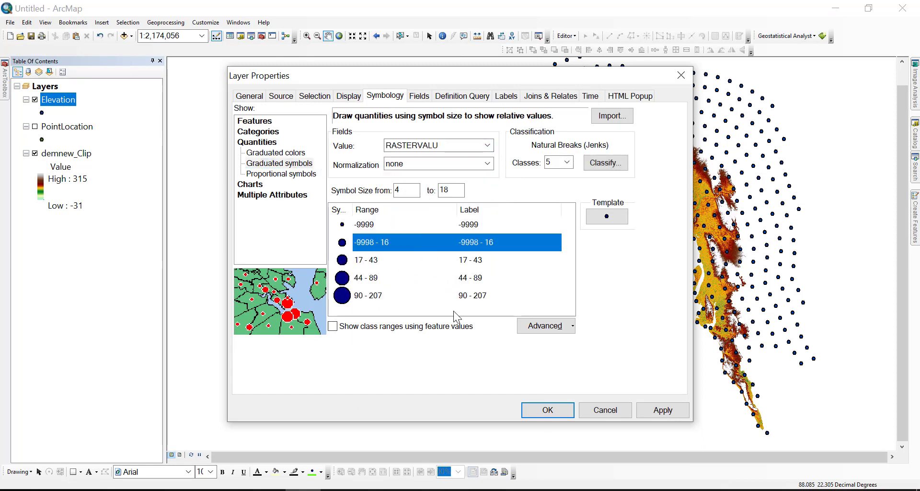
click(552, 411)
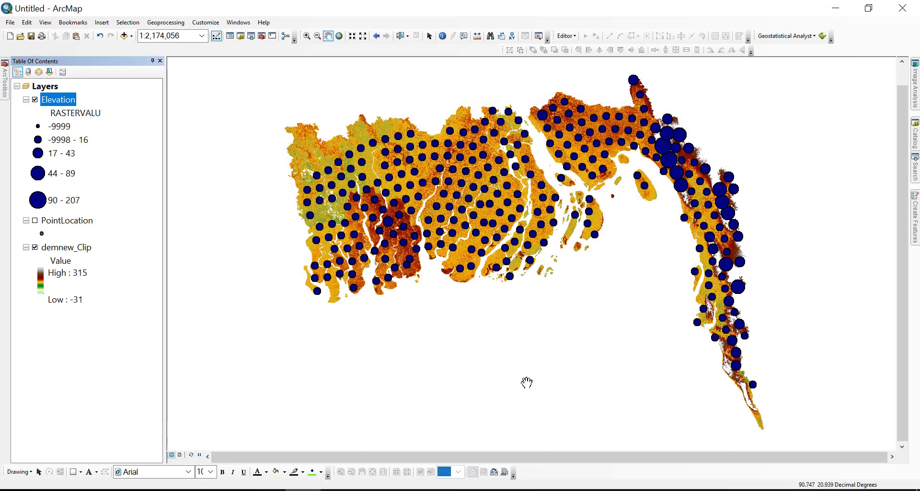
Step: Check the definition query of the Elevation layer and reset its symbology to a single symbol
double_click(58, 100)
click(471, 100)
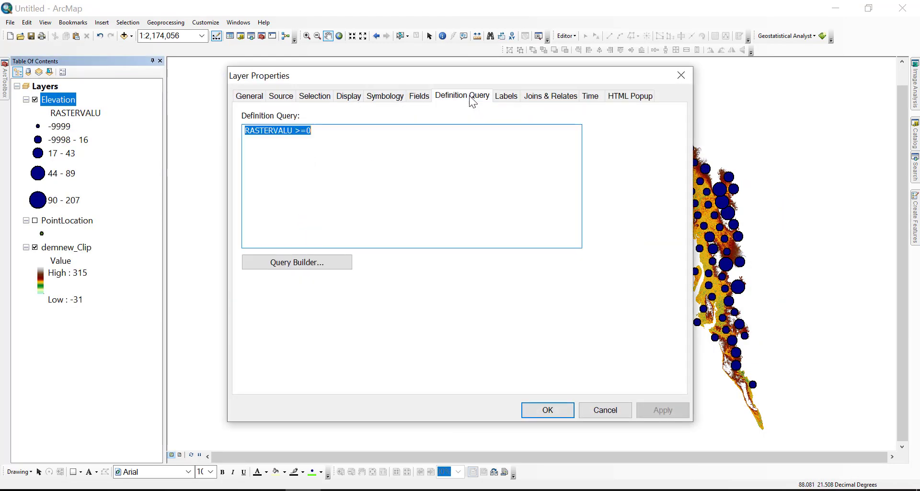
click(308, 130)
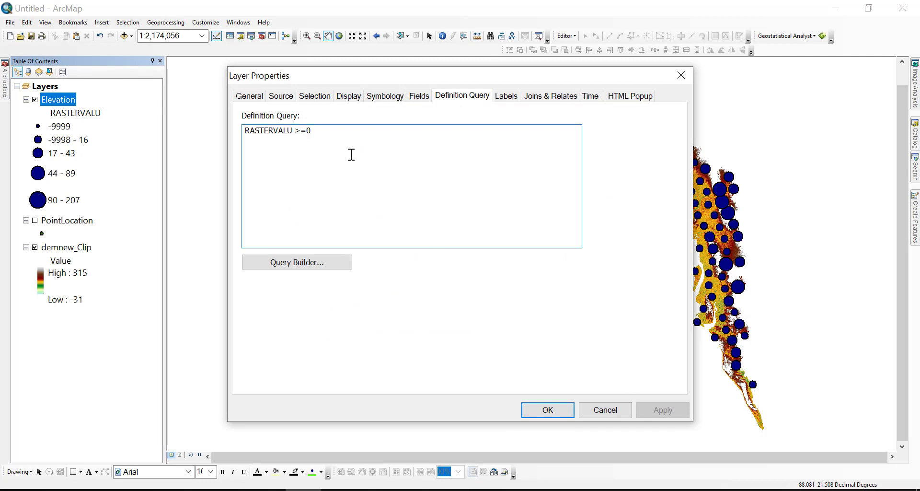
click(379, 99)
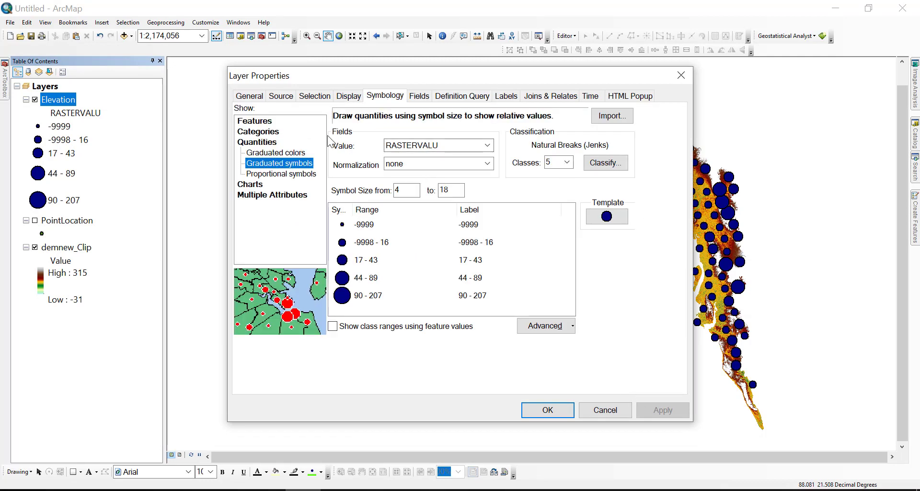
click(254, 121)
click(553, 411)
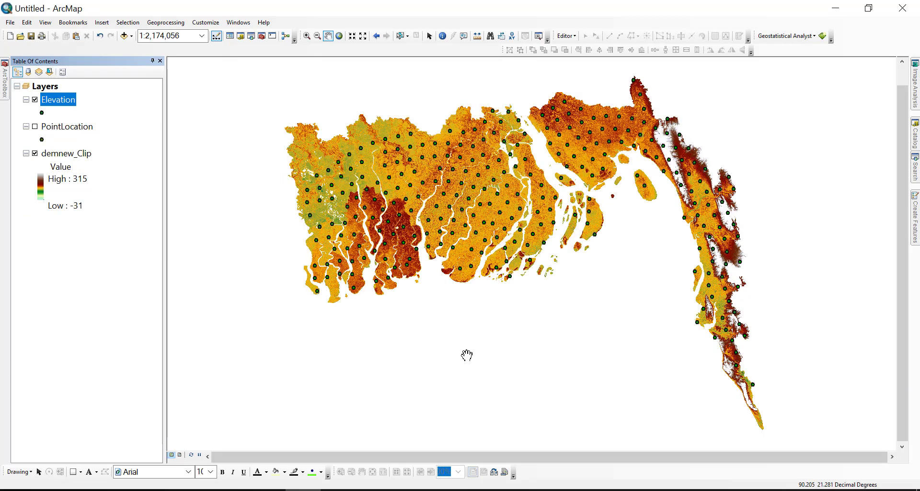
Step: Try graduated colors based on the RASTERVALU field in the Elevation layer's symbology
double_click(60, 98)
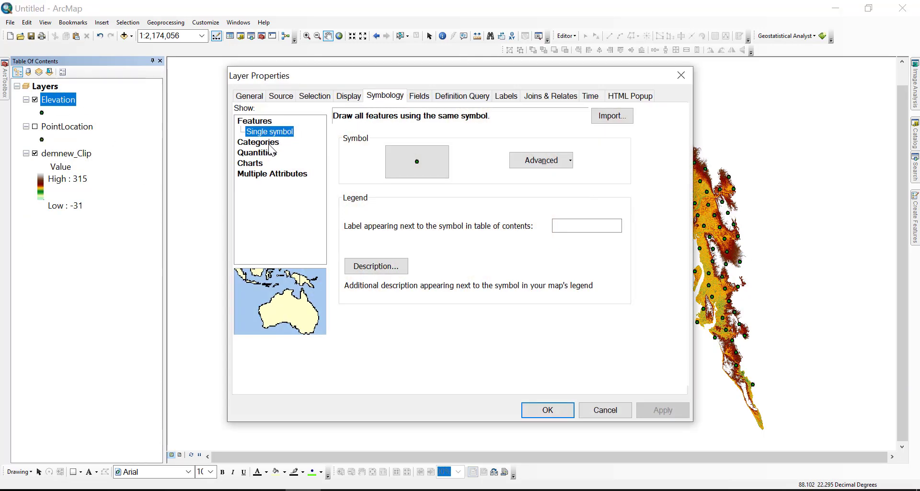
click(270, 151)
click(442, 144)
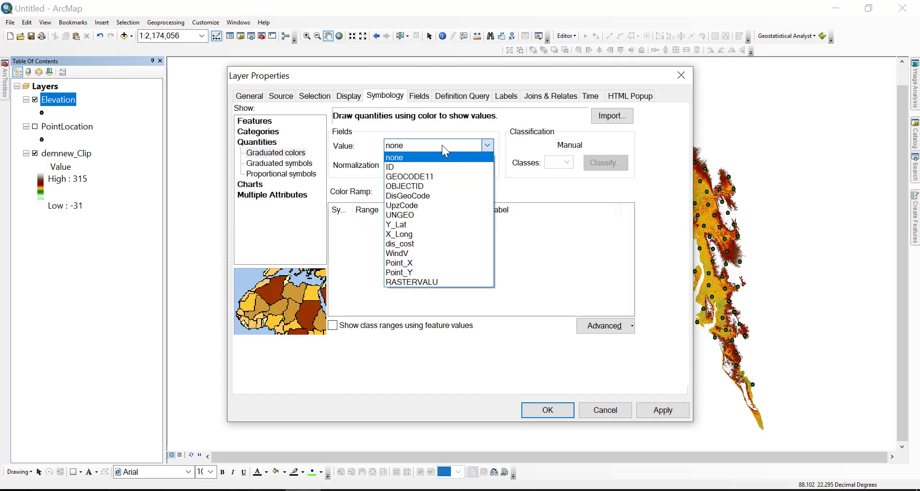
click(420, 280)
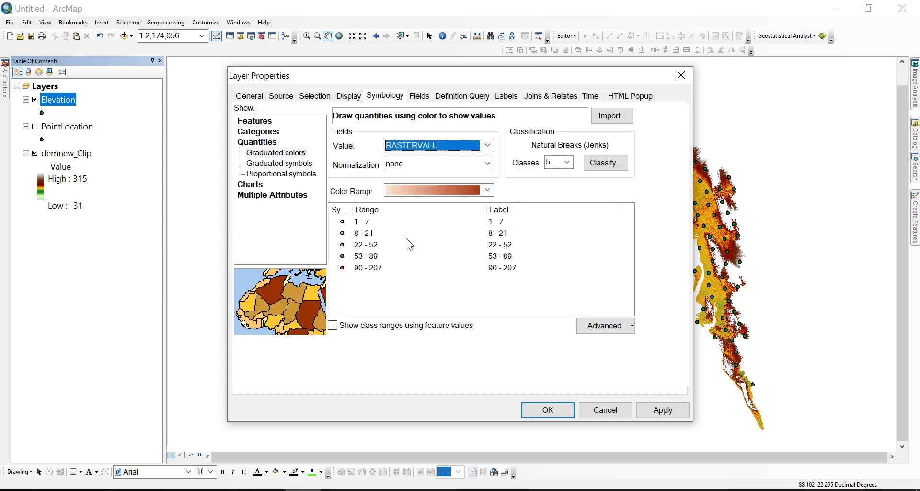
Step: Switch the Elevation layer's symbology to graduated symbols with RASTERVALU as the value field
click(275, 163)
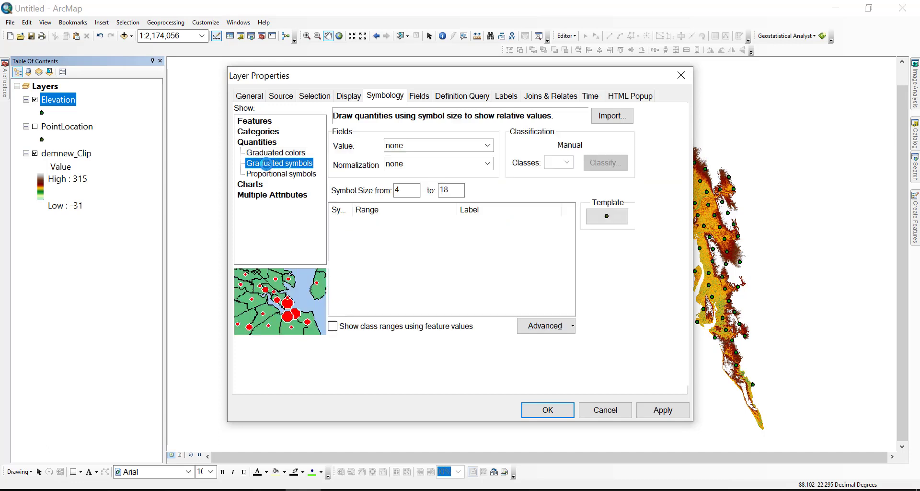
click(409, 148)
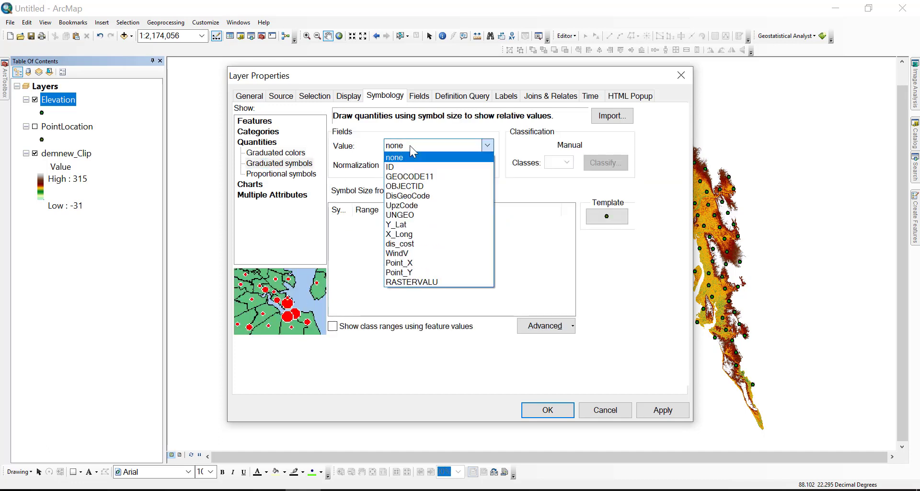
click(410, 281)
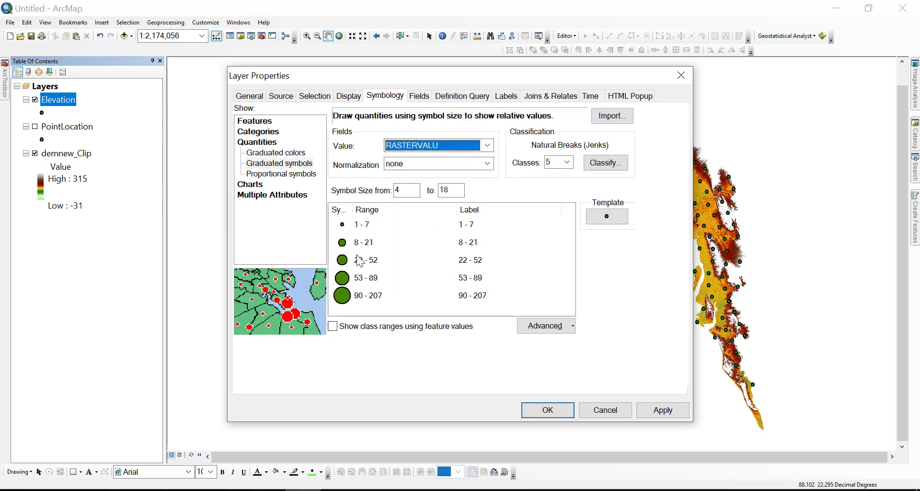
Step: Review the definition query expression of the Elevation layer and return to its symbology settings
click(463, 96)
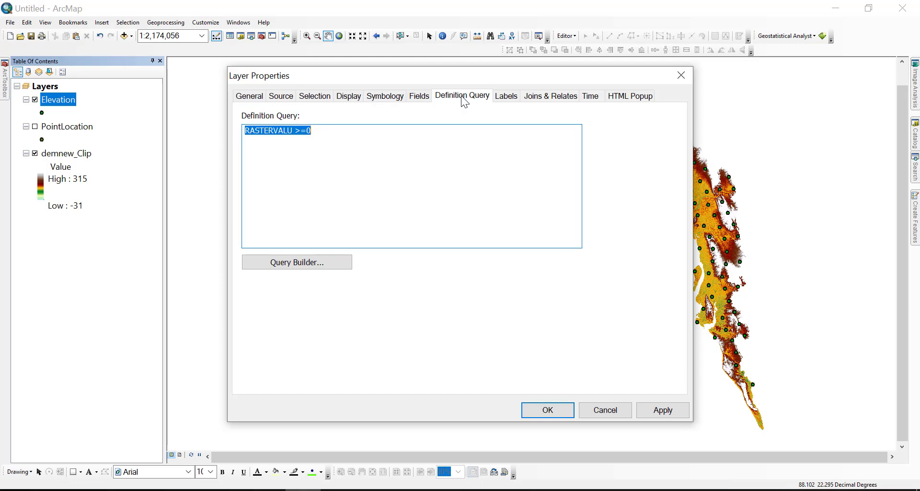
click(308, 130)
drag(316, 132, 300, 132)
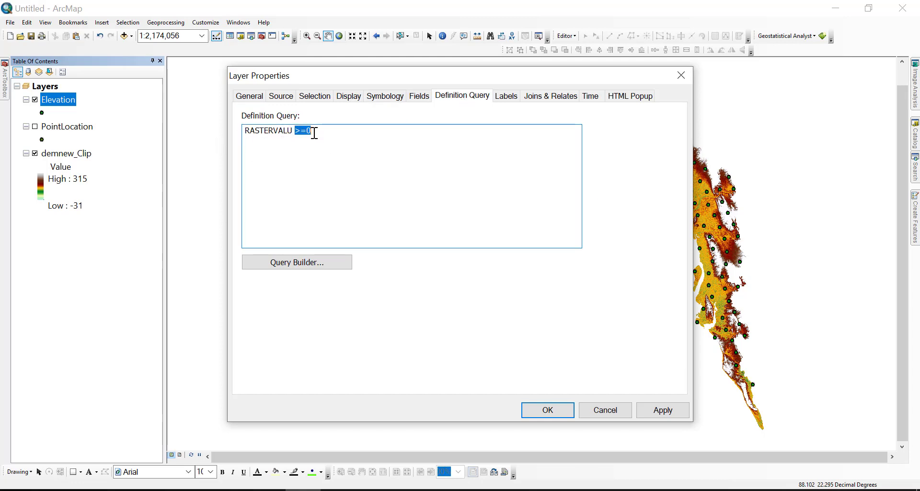
click(349, 144)
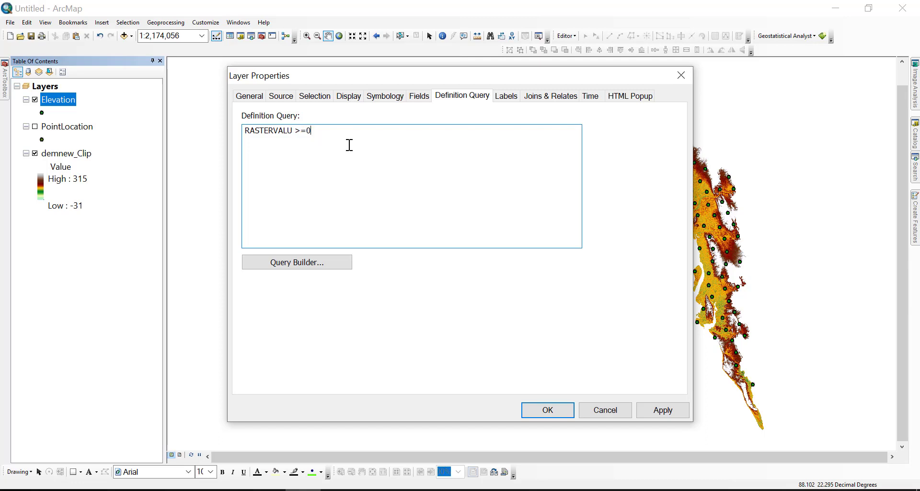
click(385, 96)
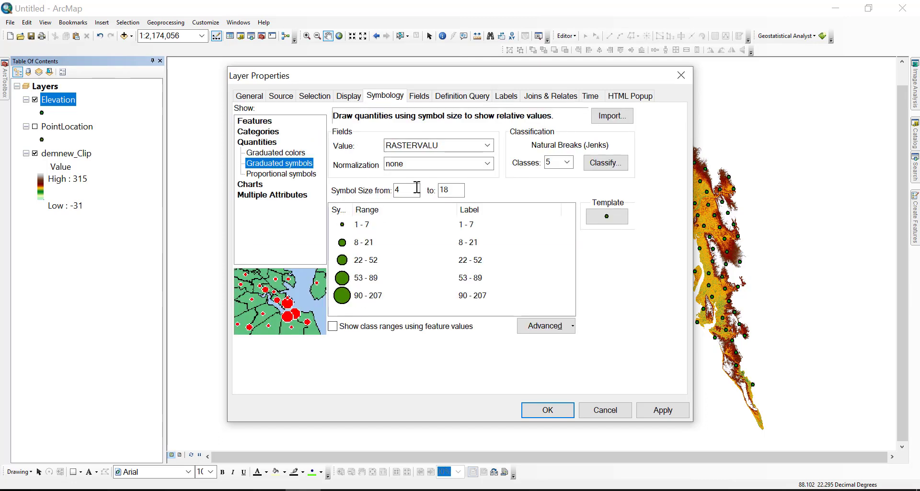
Step: Set the template color of the graduated symbols to light yellow and apply the symbology to the Elevation layer
click(619, 221)
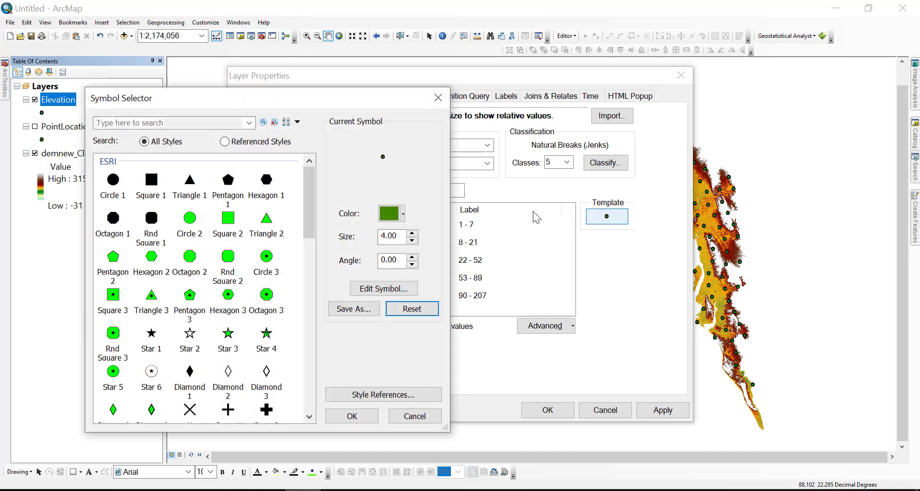
click(390, 214)
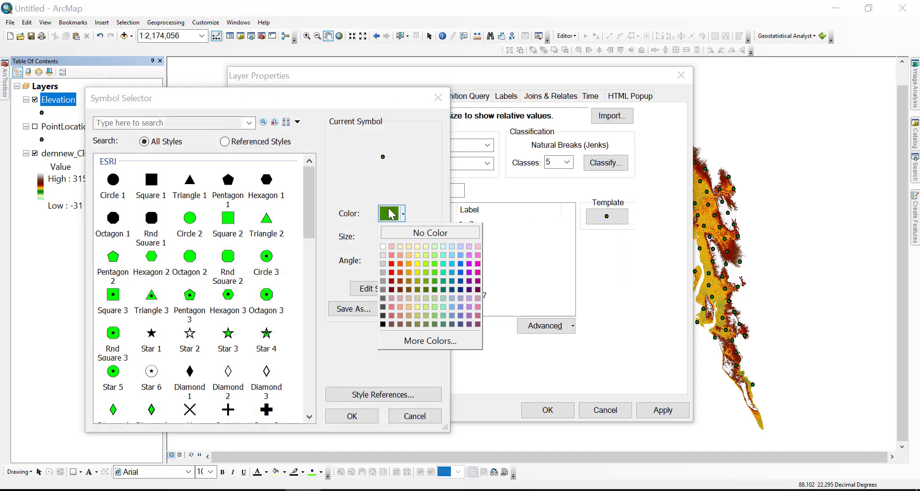
click(418, 255)
click(369, 414)
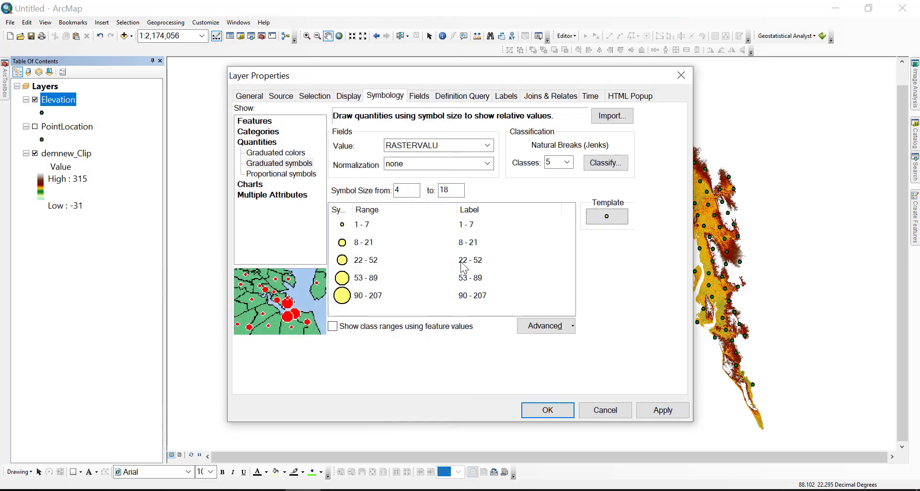
click(541, 413)
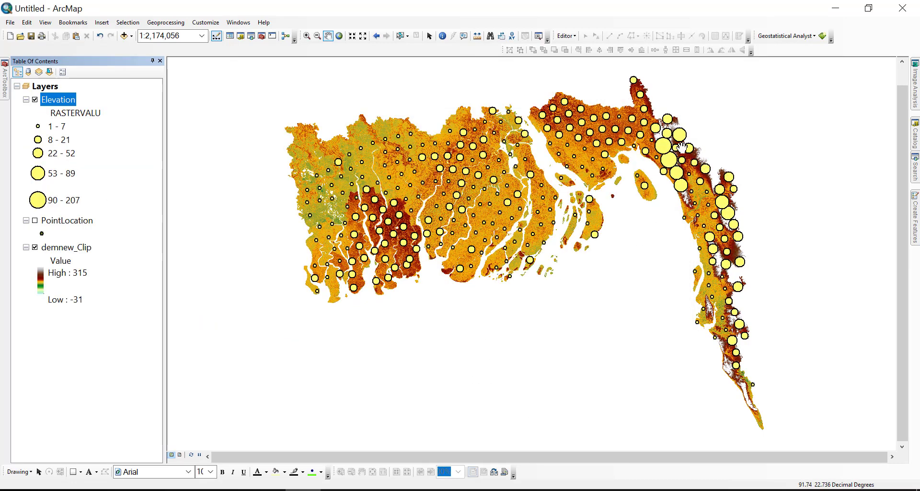